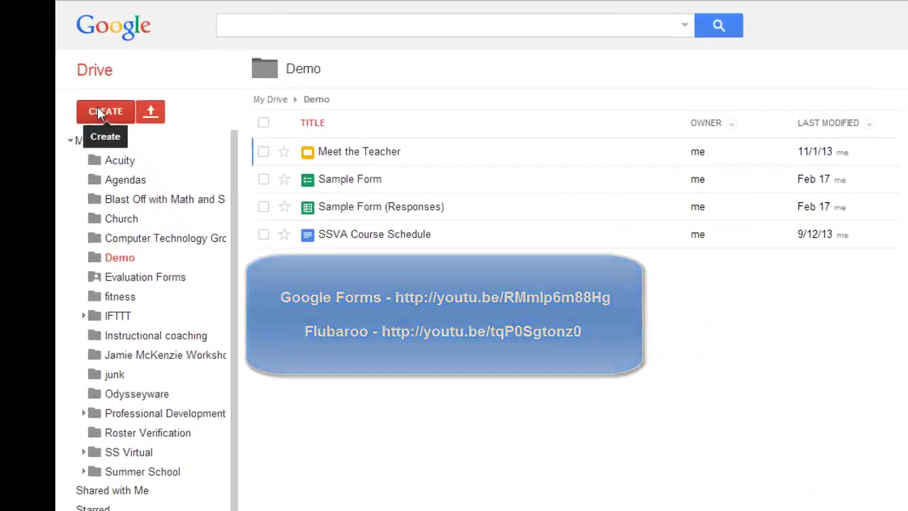
# Create a new Google Form in the Demo folder, keeping the Default theme
pyautogui.click(76, 124)
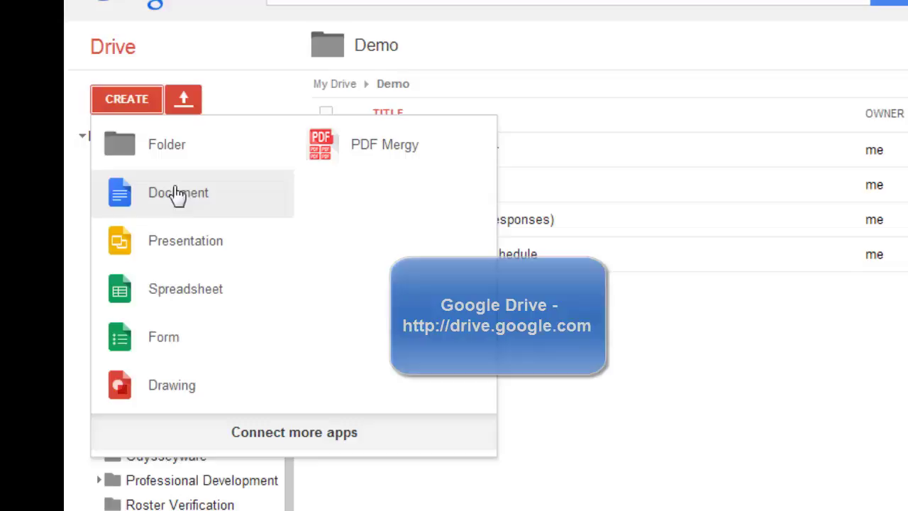
pyautogui.click(181, 305)
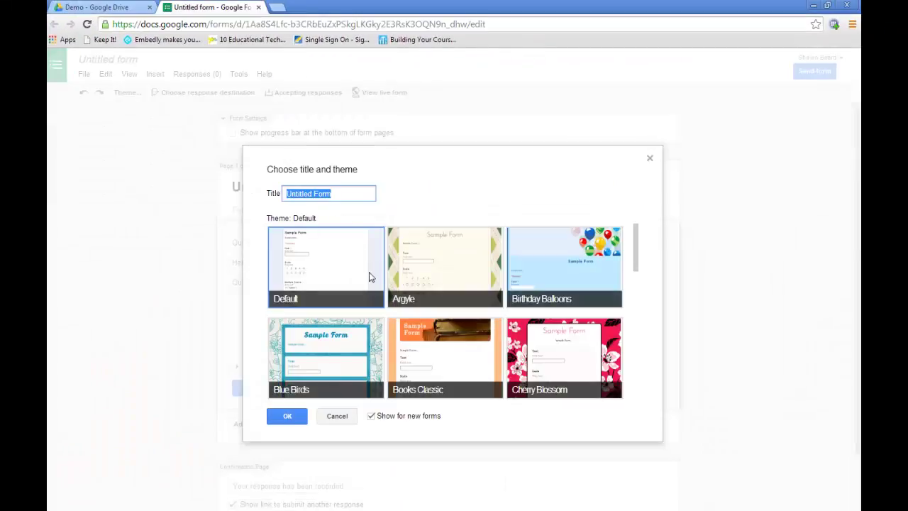
pyautogui.click(342, 309)
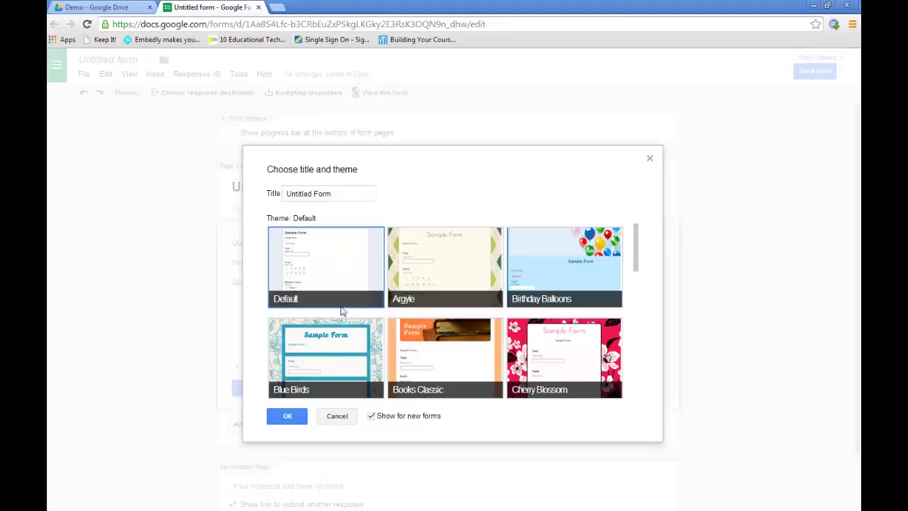
pyautogui.click(288, 417)
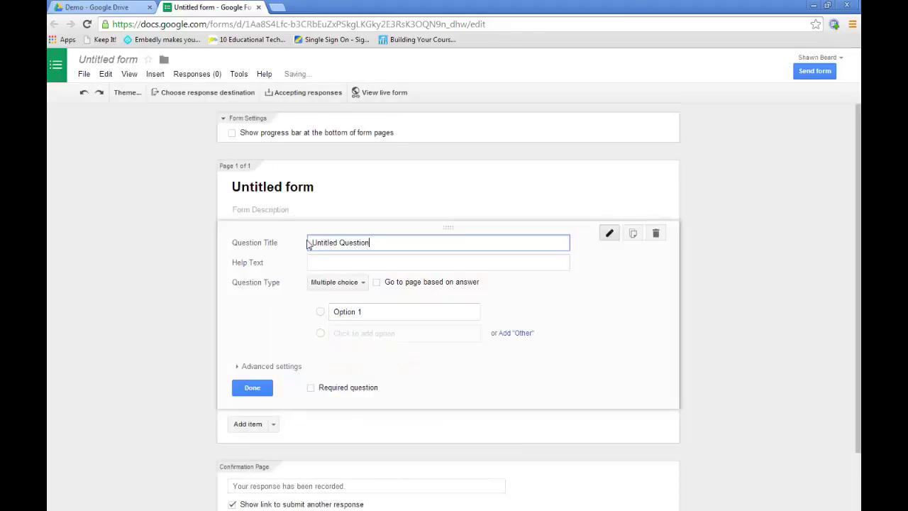
# Change the form's title to "Lesson 1"
pyautogui.moveTo(302, 192); pyautogui.dragTo(222, 186)
pyautogui.write('Lesson 1')
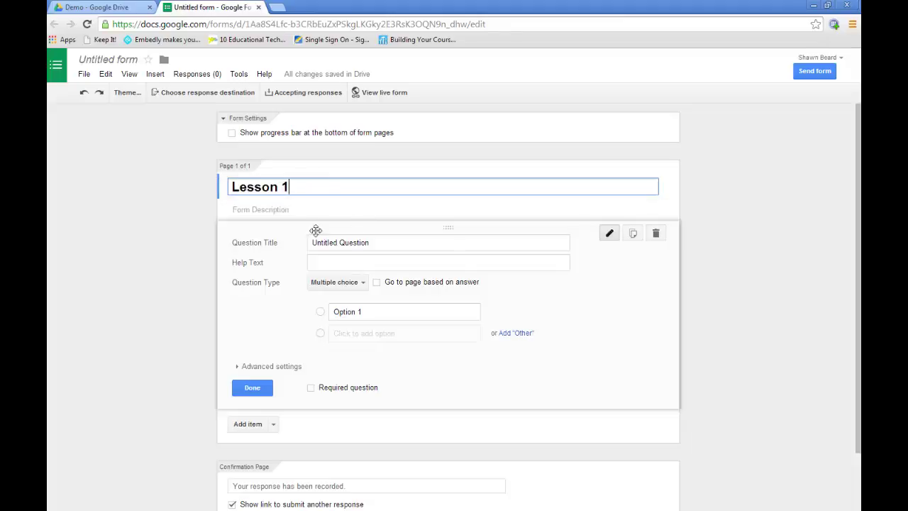
pyautogui.press('Tab')
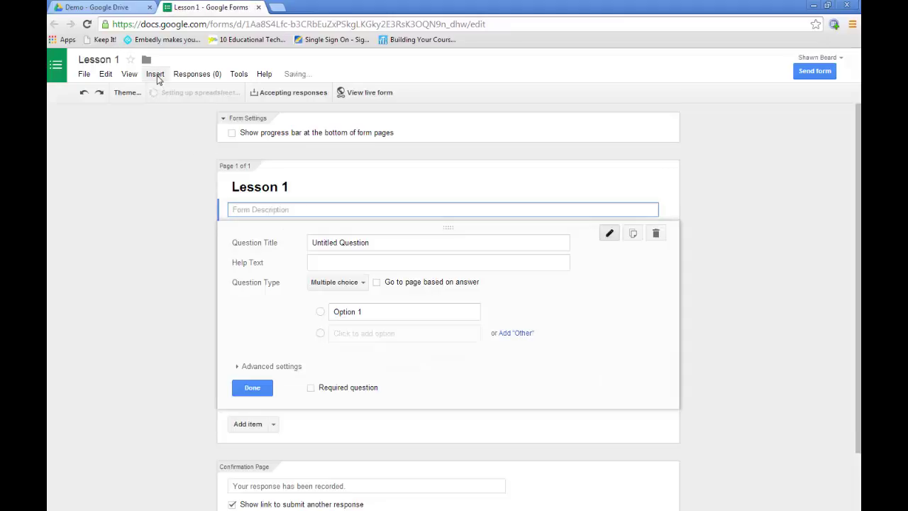
# Search YouTube for "sspsinstcoach" and insert the video "SMARTBasics: Pen tray and Floating Toolbar" into the form
pyautogui.click(158, 78)
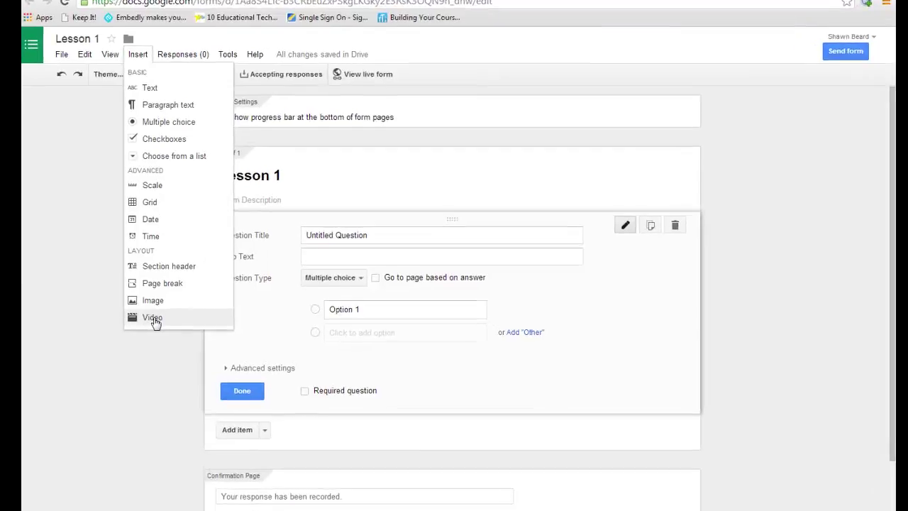
pyautogui.click(170, 321)
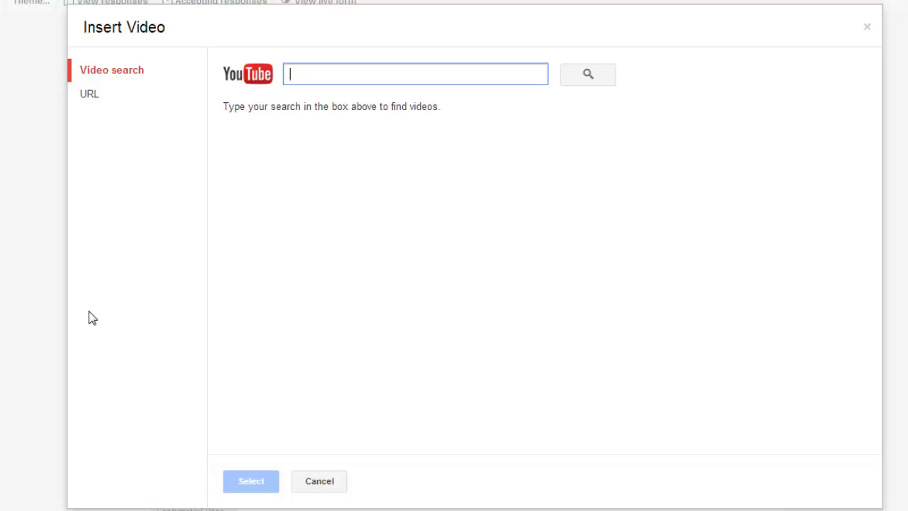
pyautogui.write('insd')
pyautogui.press('BackSpace')
pyautogui.write('t')
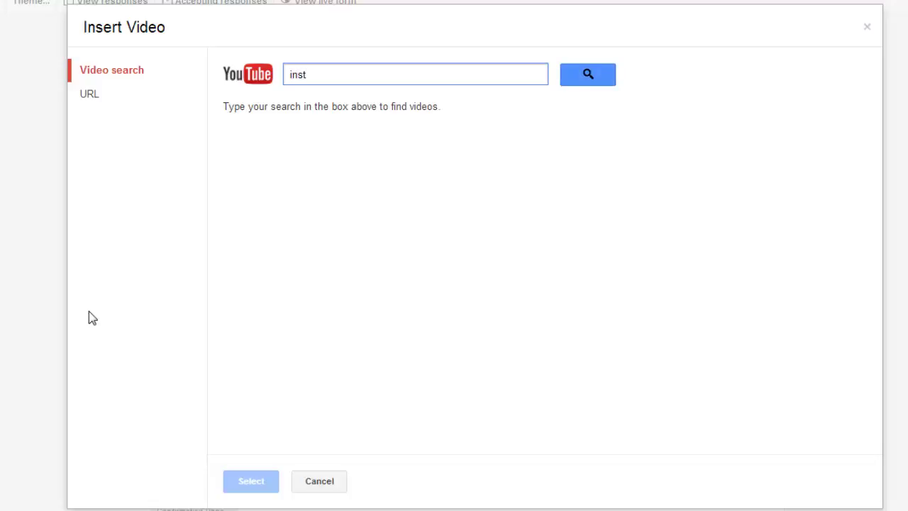
pyautogui.press('BackSpace')
pyautogui.press('BackSpace')
pyautogui.press('BackSpace')
pyautogui.press('BackSpace')
pyautogui.write('sspsinstcoach')
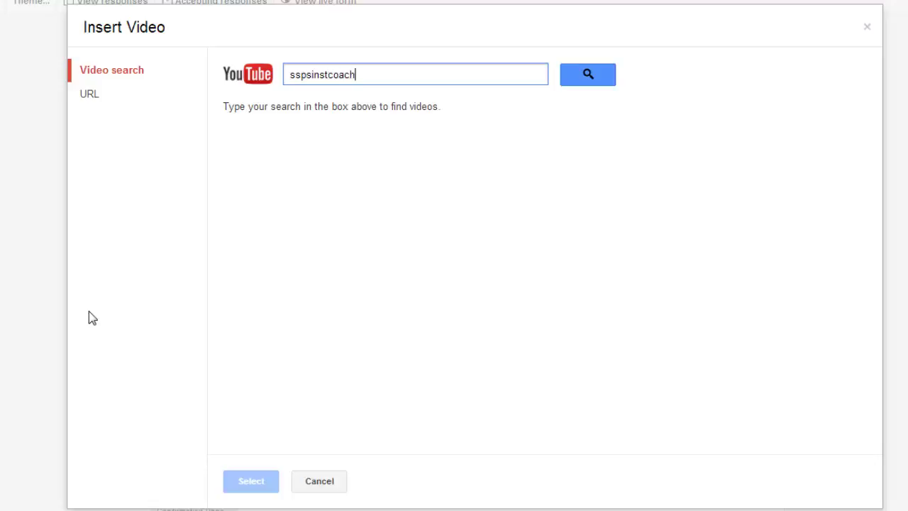
pyautogui.click(574, 78)
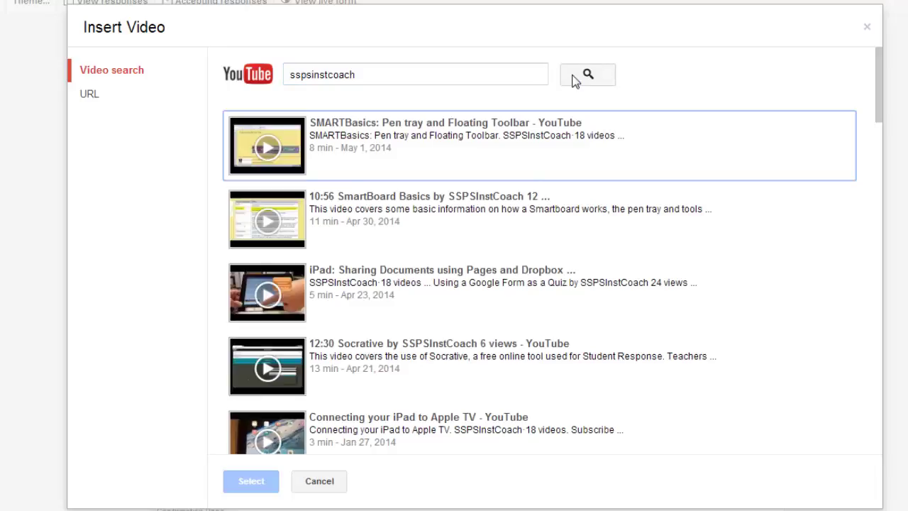
pyautogui.click(280, 138)
pyautogui.click(249, 480)
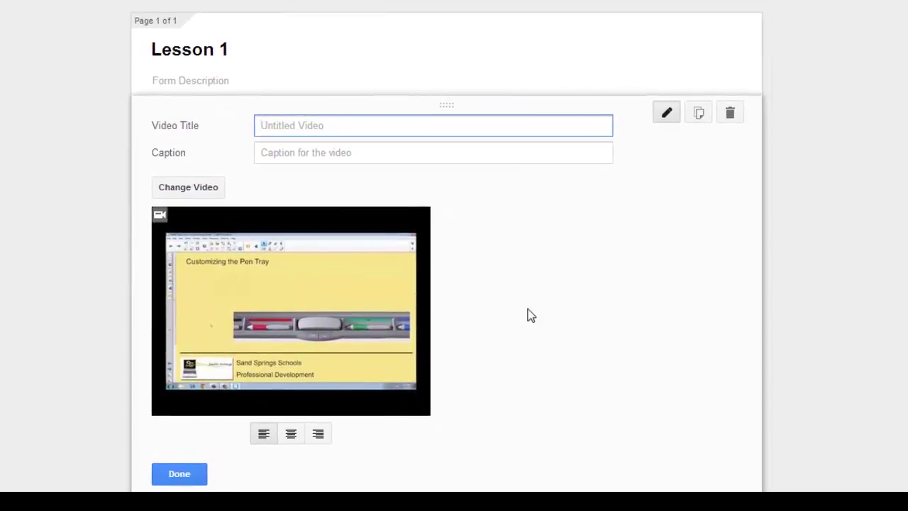
# Title the inserted video "Smartboard Basics" and finish editing the video item
pyautogui.scroll(-2, 529, 314)
pyautogui.scroll(1, 510, 283)
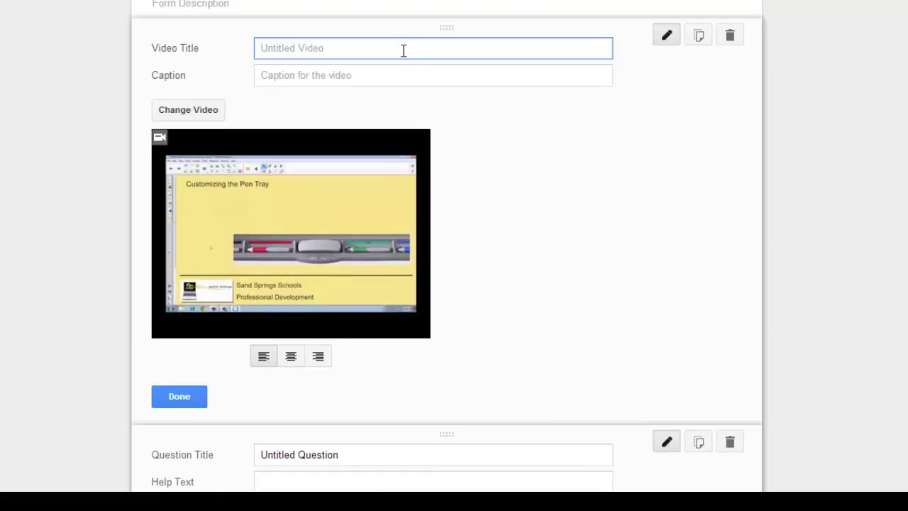
pyautogui.write('Smartboard Basices')
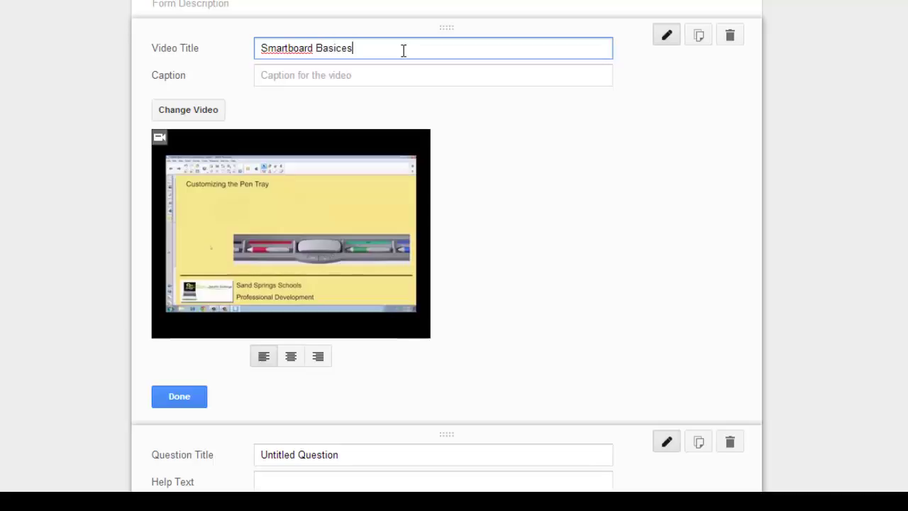
pyautogui.press('BackSpace')
pyautogui.press('BackSpace')
pyautogui.write('s')
pyautogui.scroll(-2, 489, 167)
pyautogui.click(190, 243)
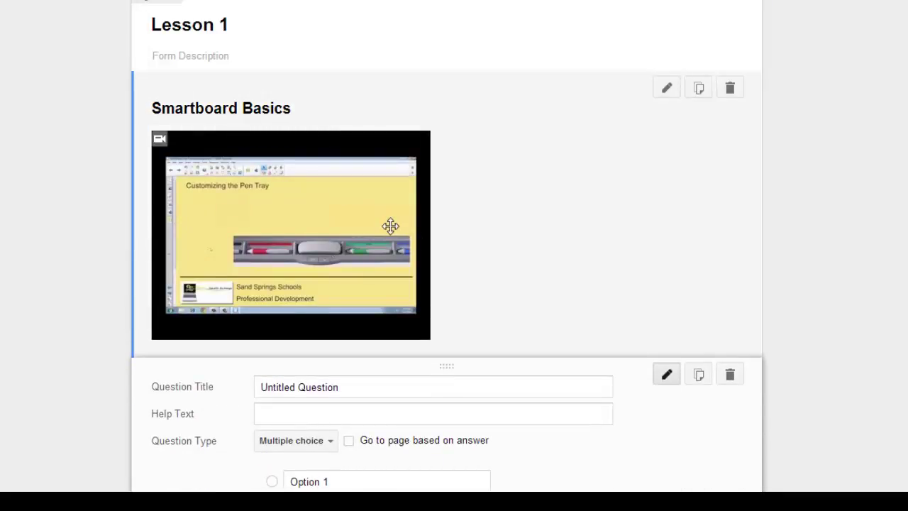
# Set the title of the question below the video to "How can I change the pen colors on my pen tray?"
pyautogui.scroll(-2, 461, 262)
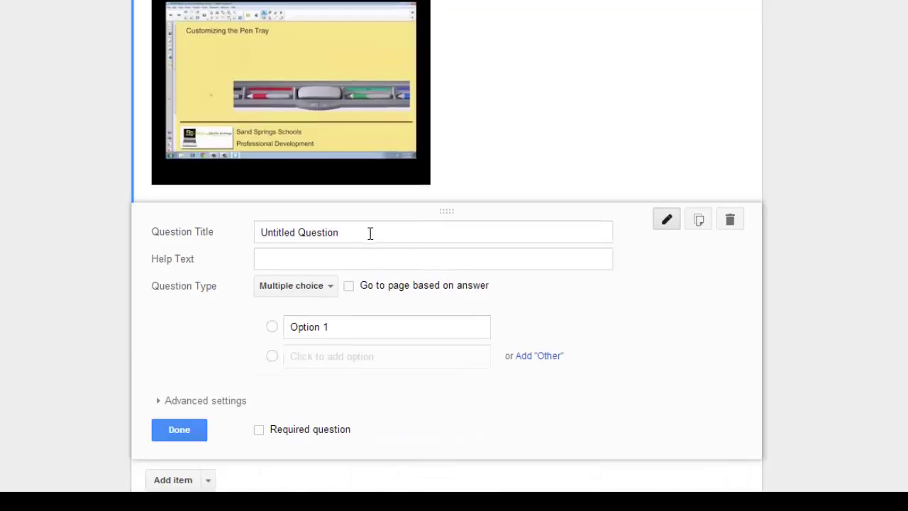
pyautogui.click(369, 233)
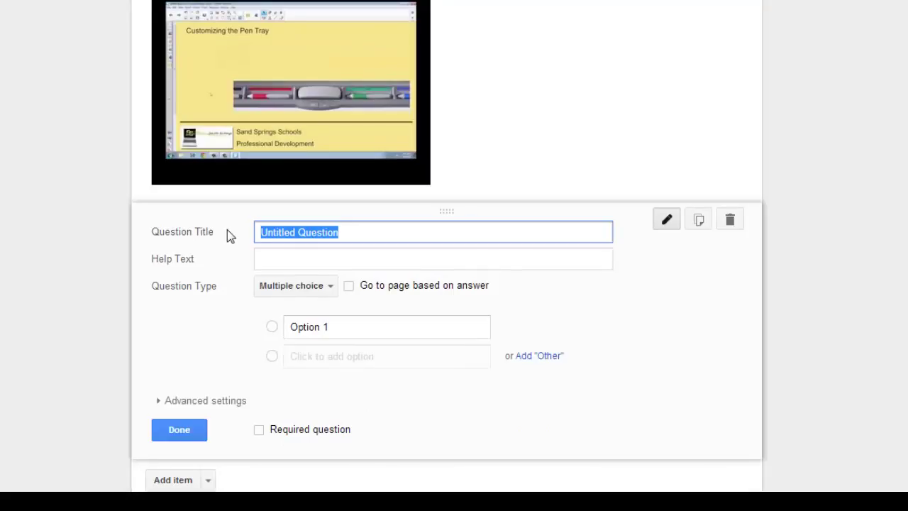
pyautogui.write('what')
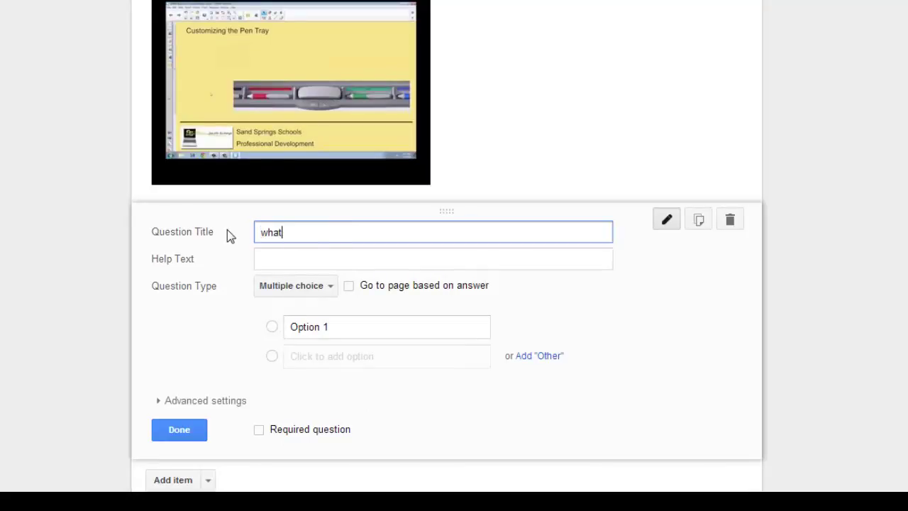
pyautogui.press('BackSpace')
pyautogui.press('BackSpace')
pyautogui.press('BackSpace')
pyautogui.press('BackSpace')
pyautogui.write('How can I change th')
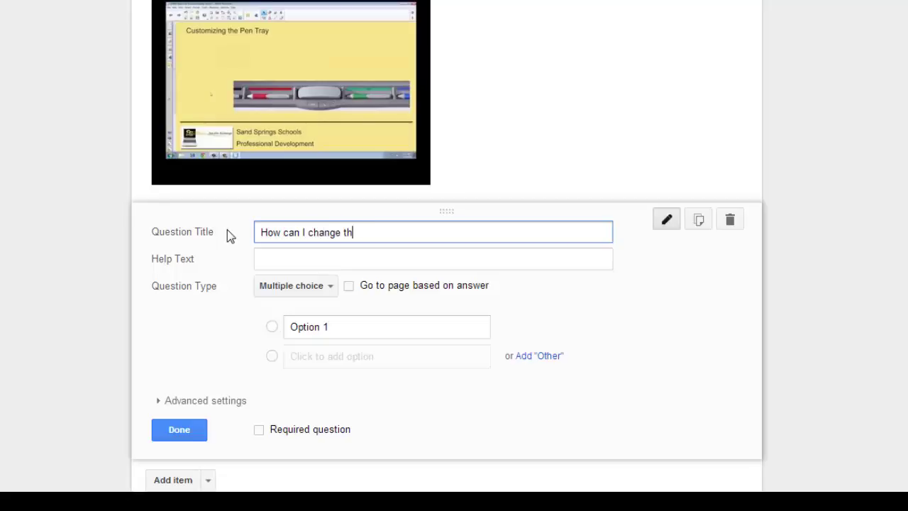
pyautogui.write('e pen colors on my pentray')
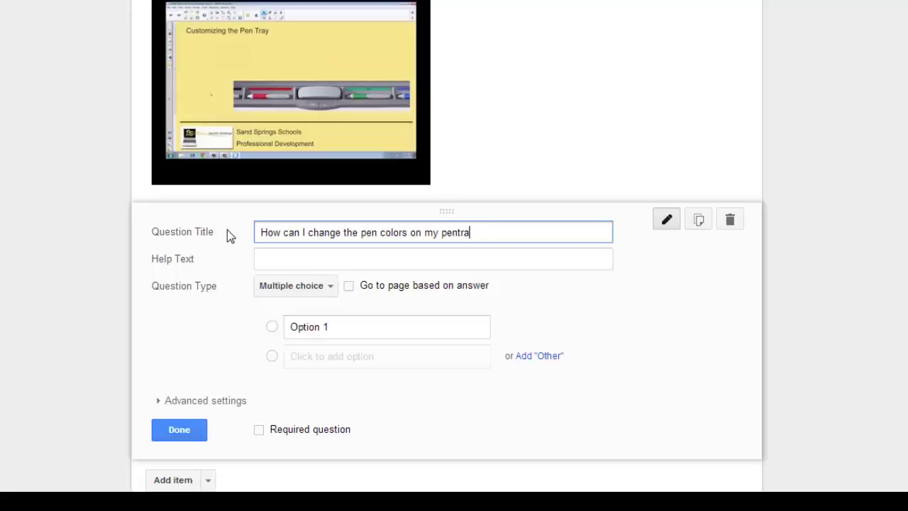
pyautogui.press('Left')
pyautogui.press('Left')
pyautogui.press('Left')
pyautogui.press('Left')
pyautogui.press('End')
pyautogui.write('>')
pyautogui.press('BackSpace')
pyautogui.write('?')
# Enter the two multiple-choice answers "Use the Smart Tools options in the system tray" and "add new ink"
pyautogui.click(326, 328)
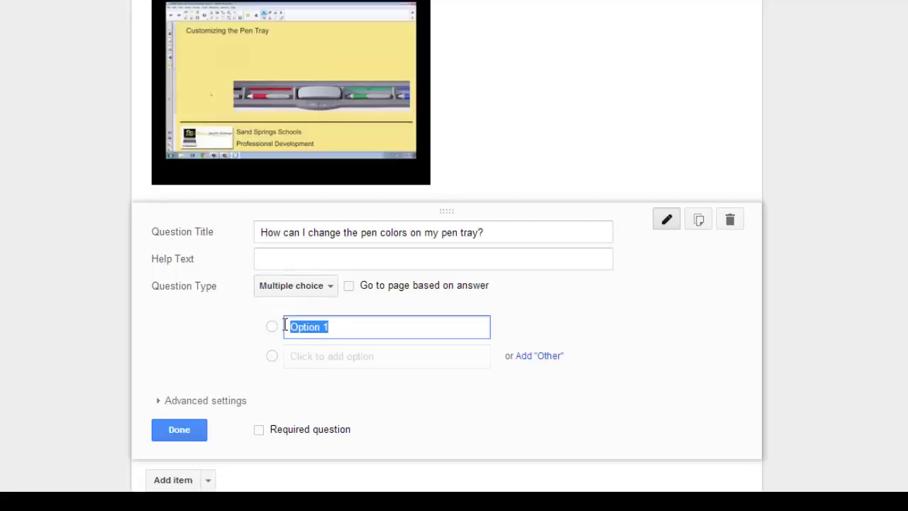
pyautogui.write('Use the Smart Tools op')
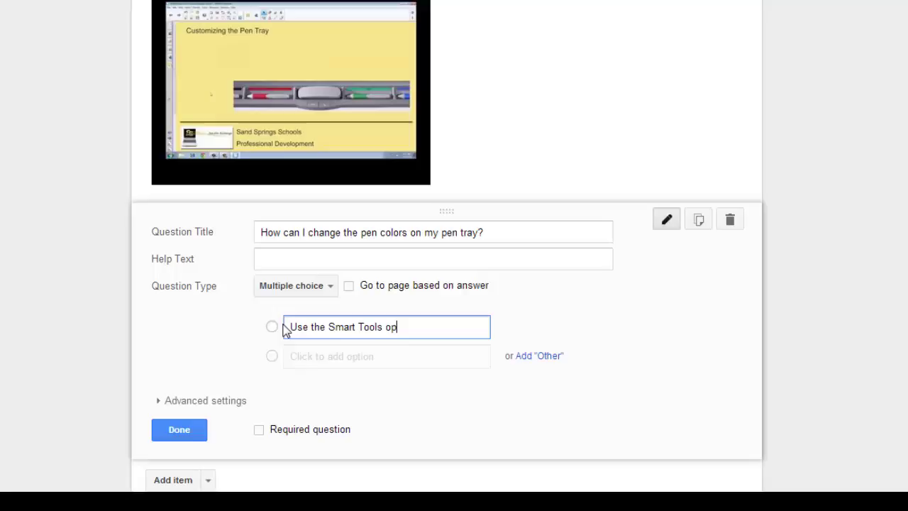
pyautogui.write('tions in the system tray')
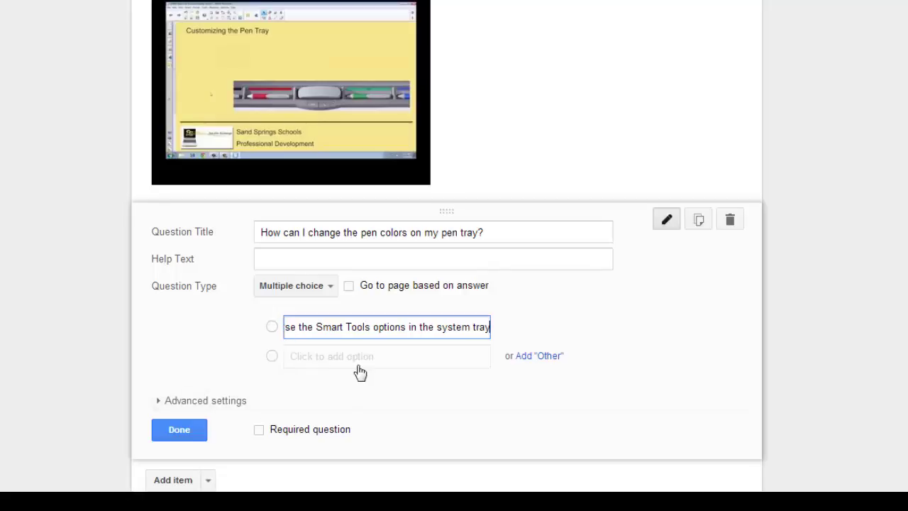
pyautogui.click(397, 365)
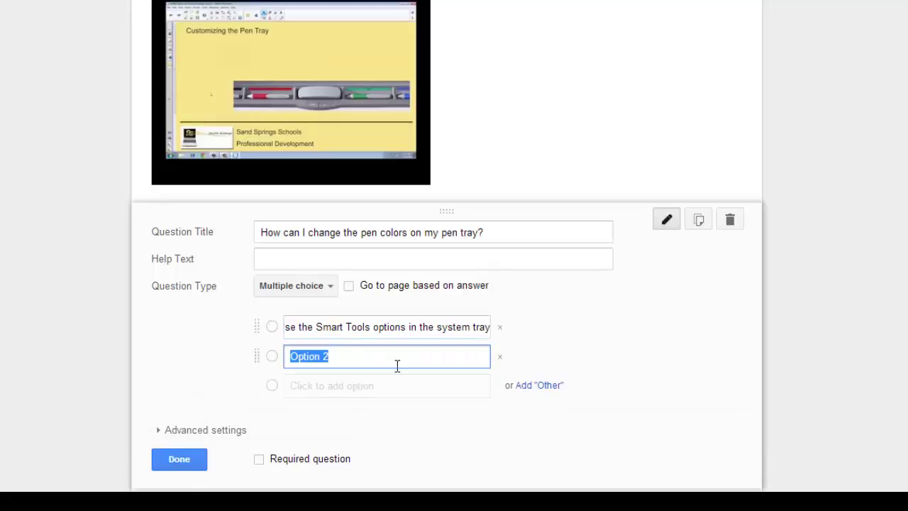
pyautogui.write('add new ink')
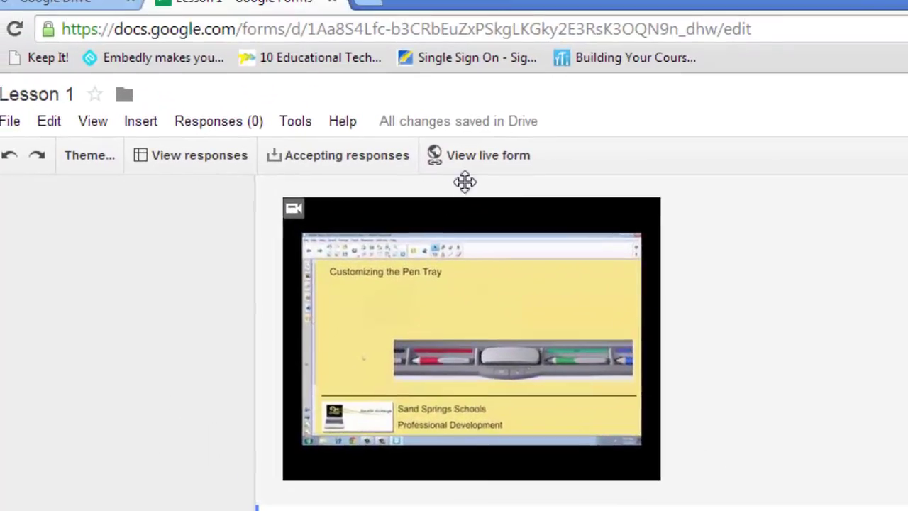
# Preview the live version of the Lesson 1 form, and return to the form editor
pyautogui.click(478, 159)
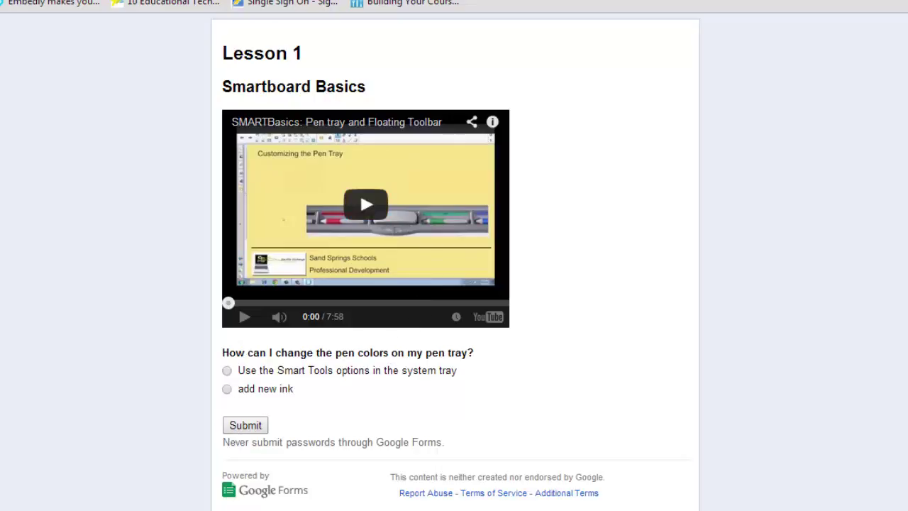
pyautogui.hotkey('ctrl', 'Tab')
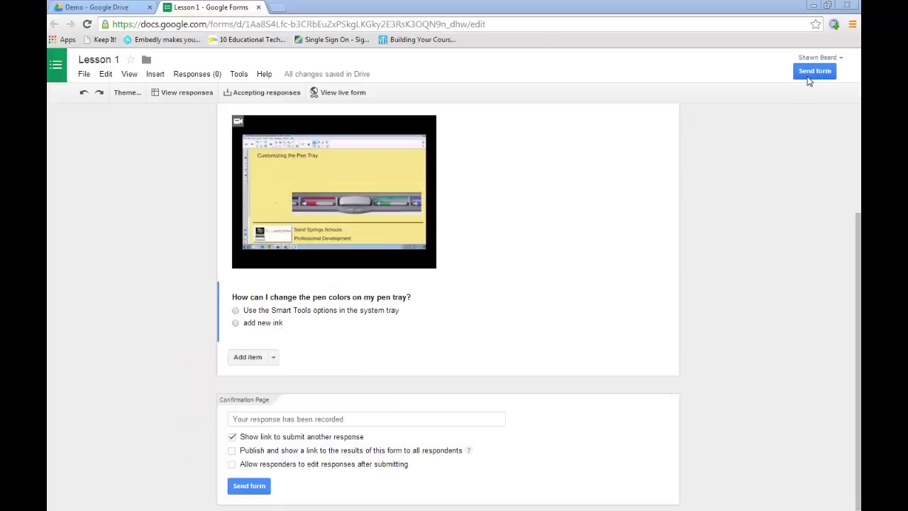
# Copy the HTML embed code from the form's sending options and close the embed dialog
pyautogui.click(808, 75)
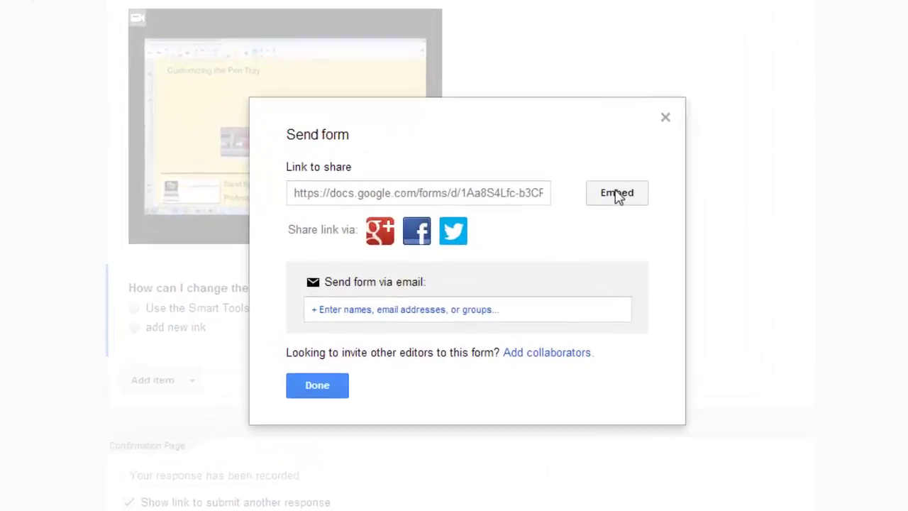
pyautogui.click(617, 195)
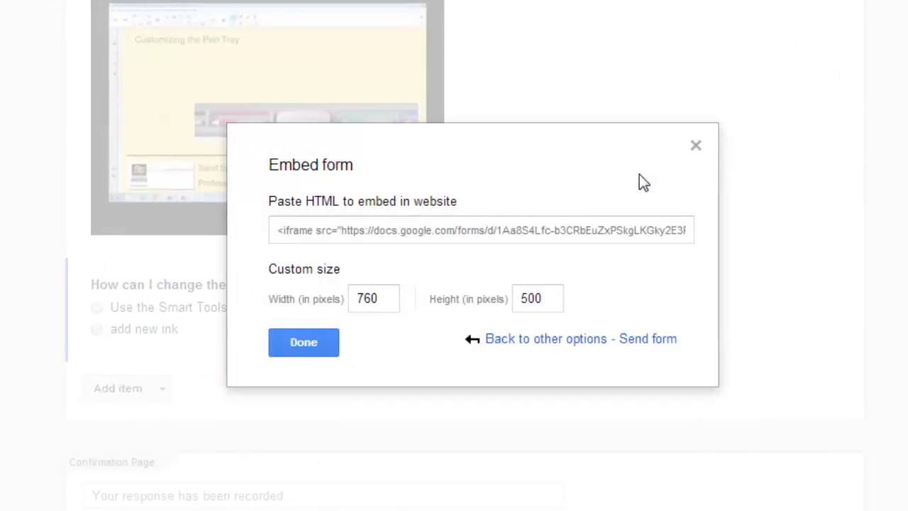
pyautogui.click(449, 232)
pyautogui.rightClick(450, 233)
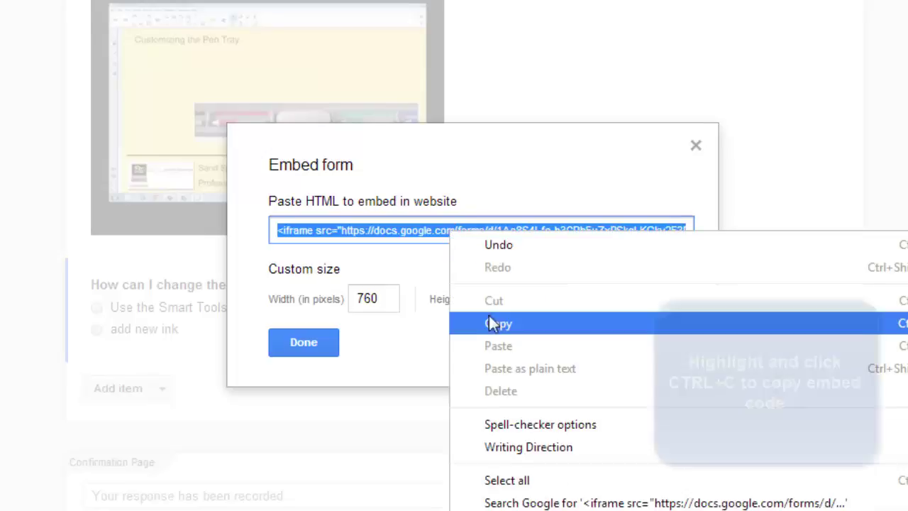
pyautogui.click(491, 323)
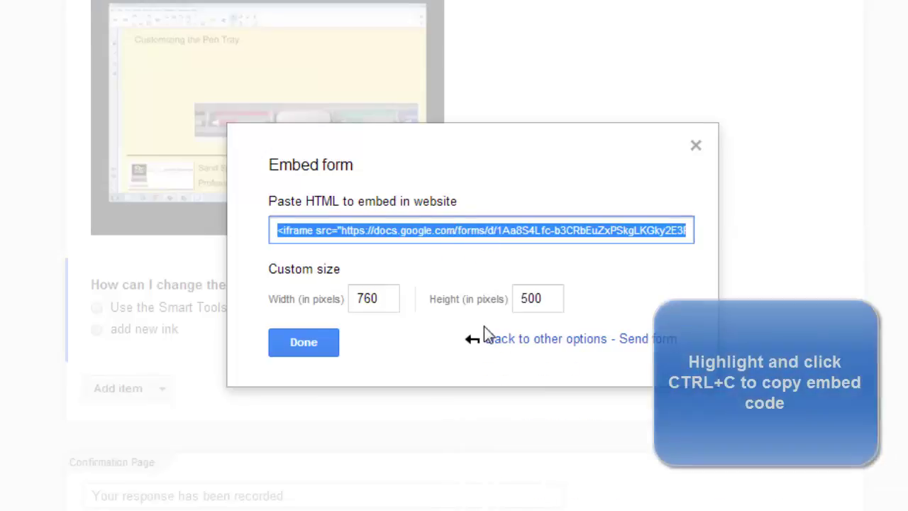
pyautogui.click(304, 342)
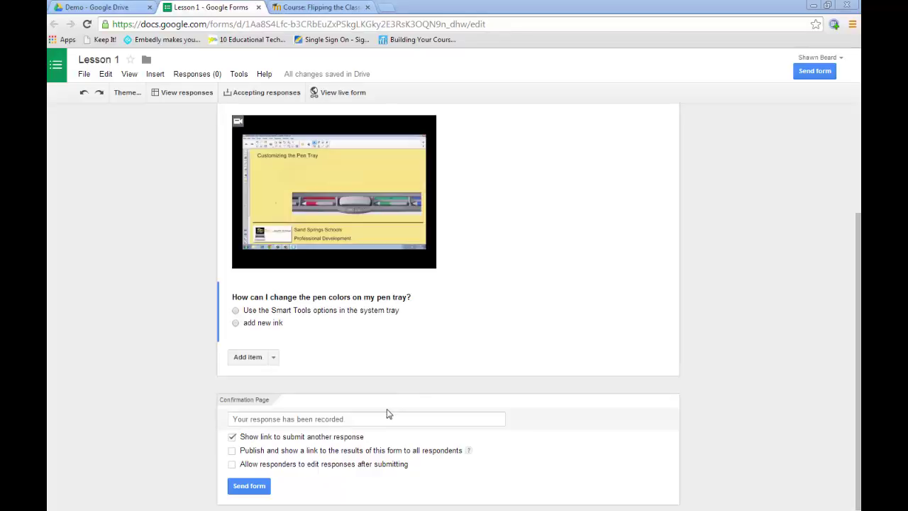
# Switch to the Flipping the Classroom course in Moodle and start a new Page resource in the Tips for Creating Content section
pyautogui.click(327, 7)
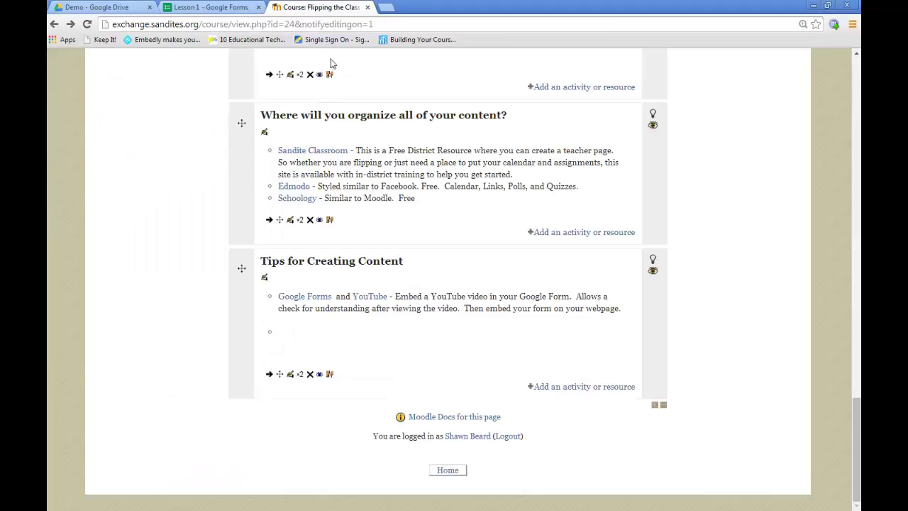
pyautogui.click(562, 387)
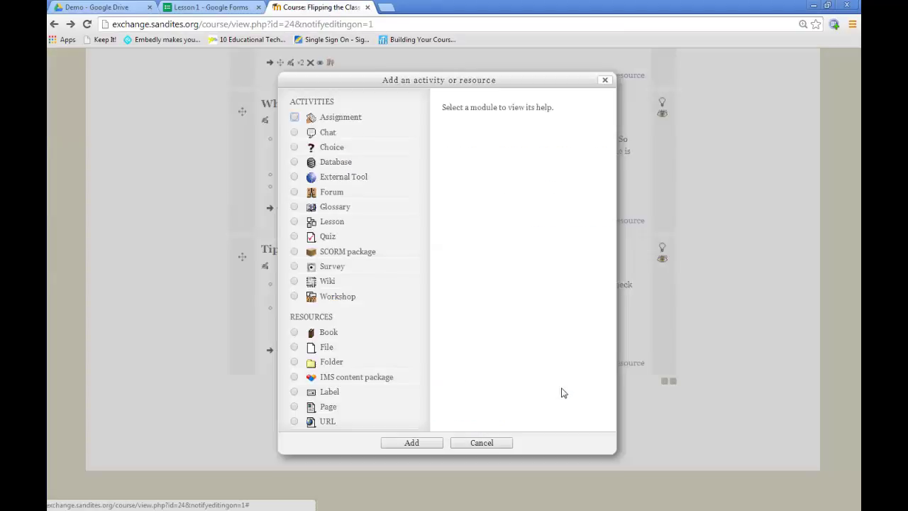
pyautogui.click(295, 406)
pyautogui.click(395, 444)
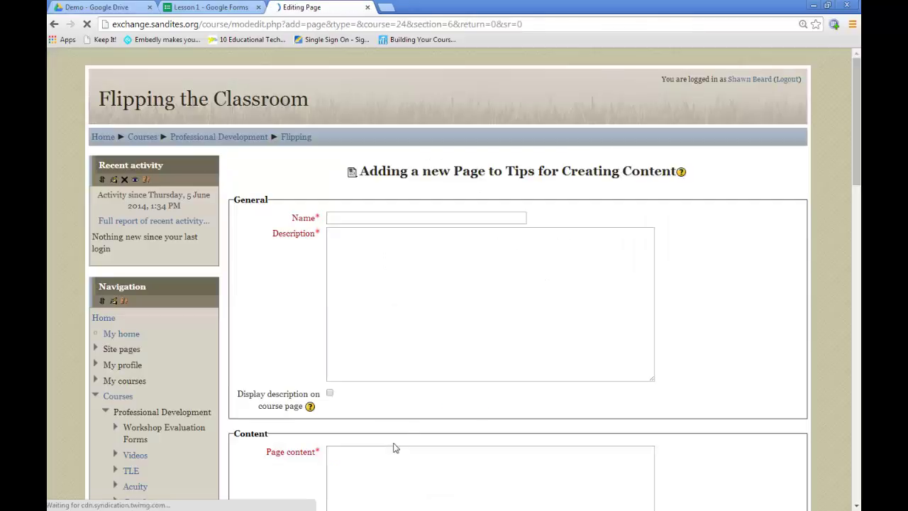
# Name the new page "Example of Google Forms and Youtube" and enter "na" as its description
pyautogui.click(366, 216)
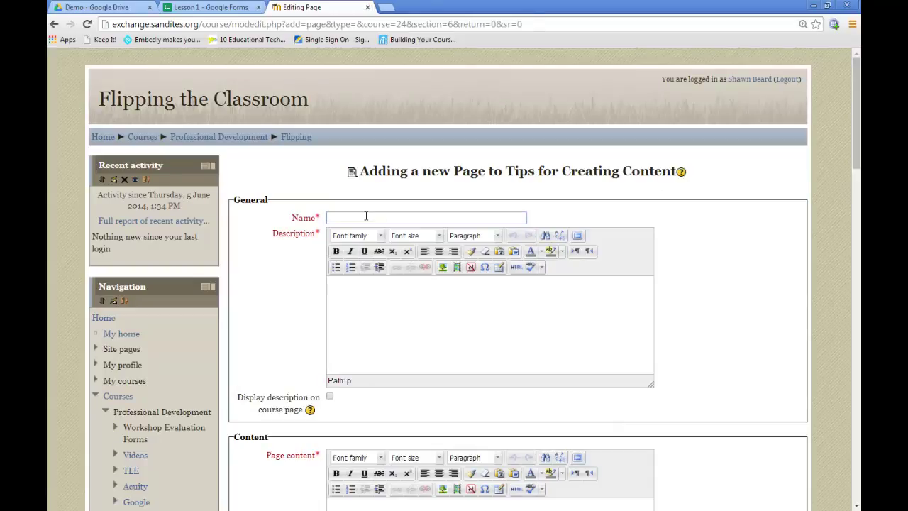
pyautogui.write('Example of Google Forms and Youtube')
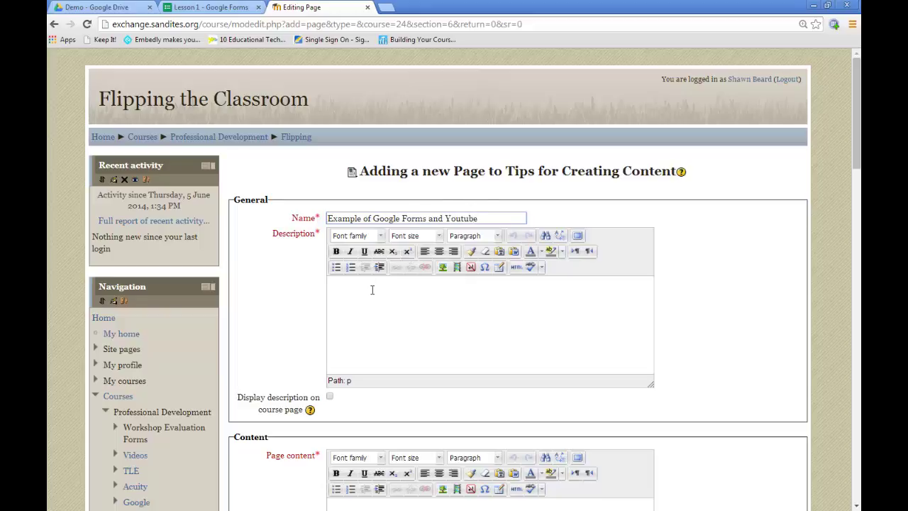
pyautogui.write('na')
# Paste the copied form embed code into the HTML source of the page content and apply the update
pyautogui.scroll(-3, 454, 326)
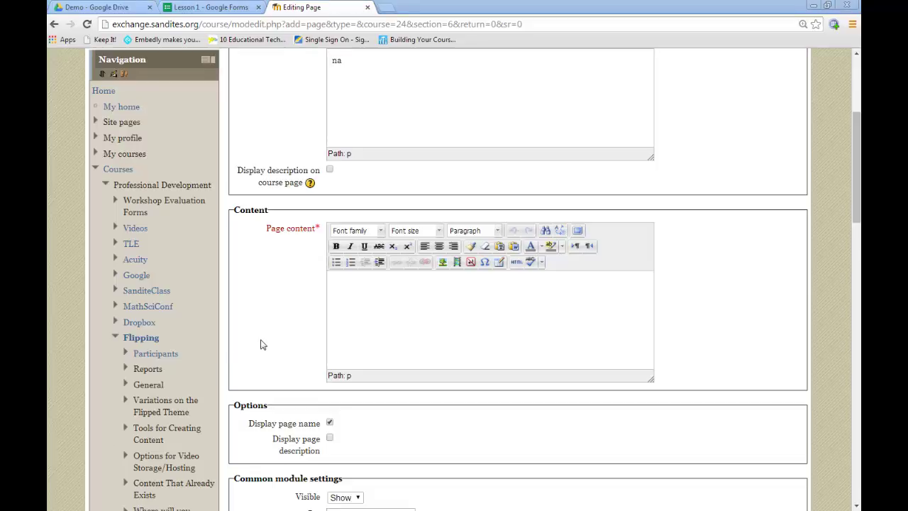
pyautogui.click(360, 300)
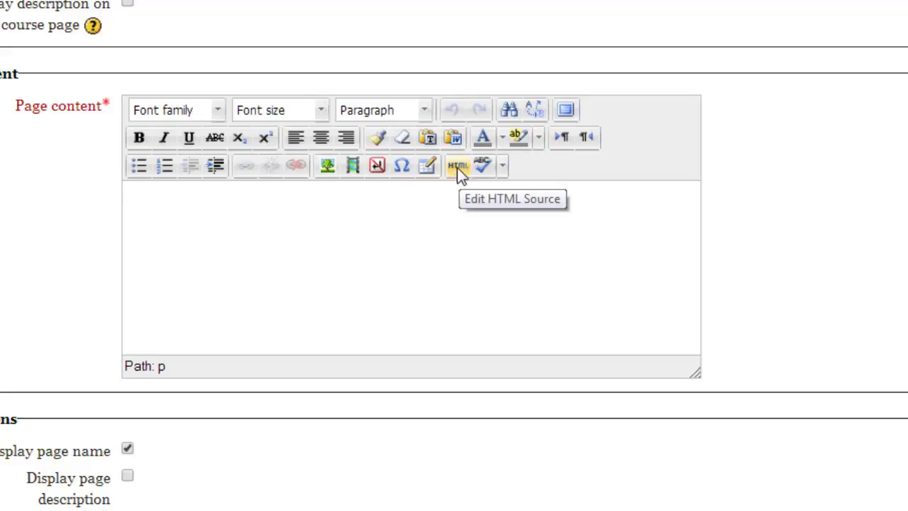
pyautogui.click(458, 168)
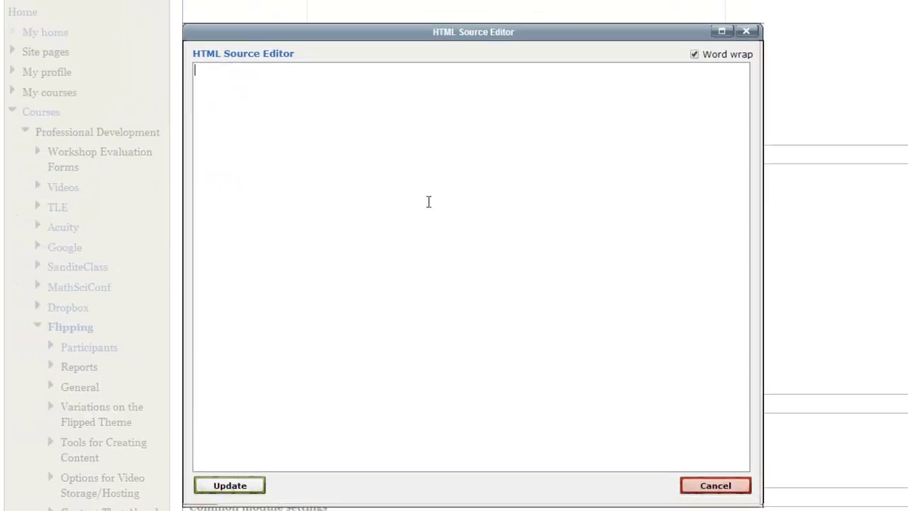
pyautogui.rightClick(237, 97)
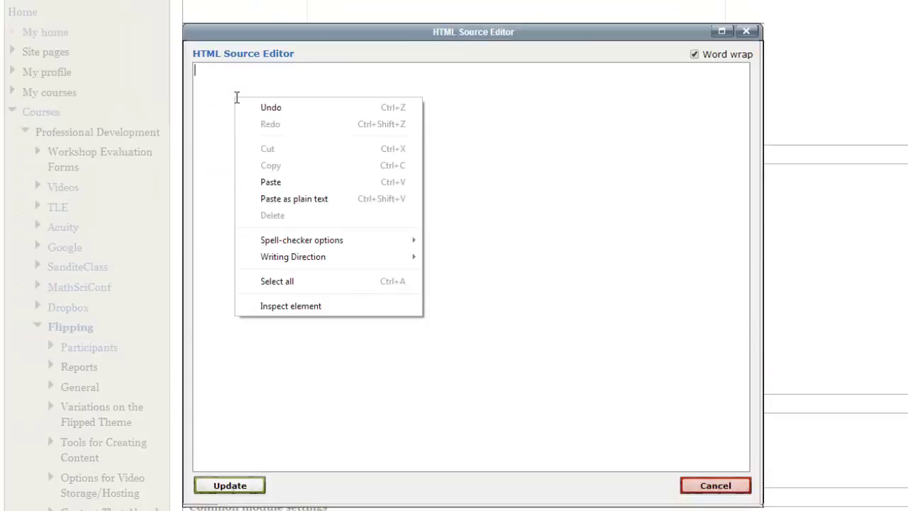
pyautogui.click(272, 182)
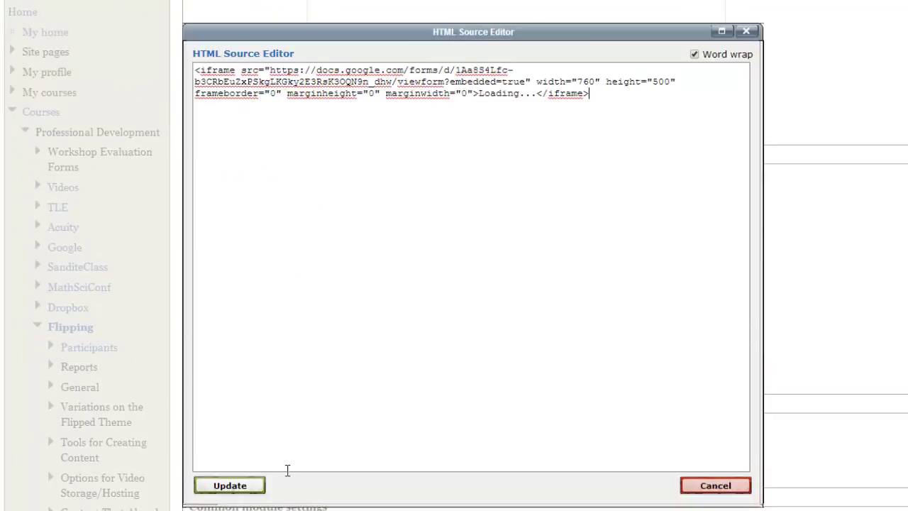
pyautogui.click(239, 485)
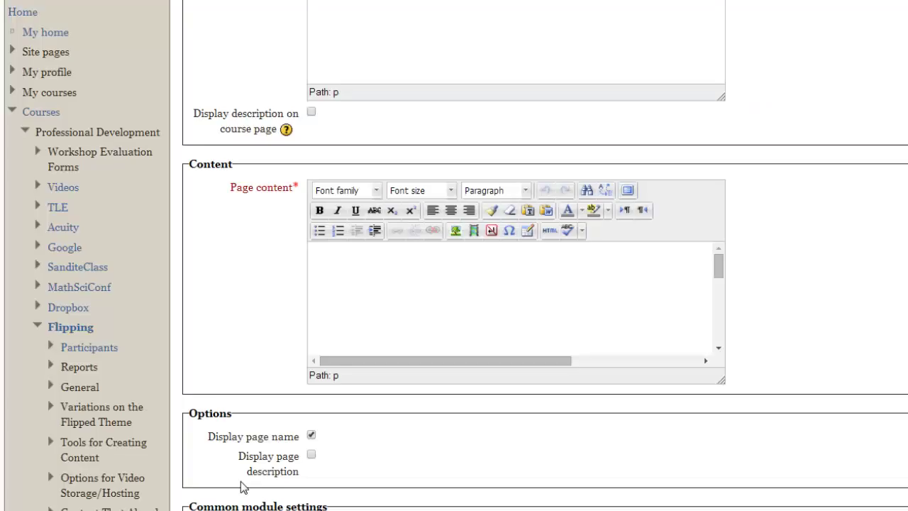
# Enlarge the page content editor and check the embedded Lesson 1 form from the video down to its submit area
pyautogui.scroll(-3, 240, 312)
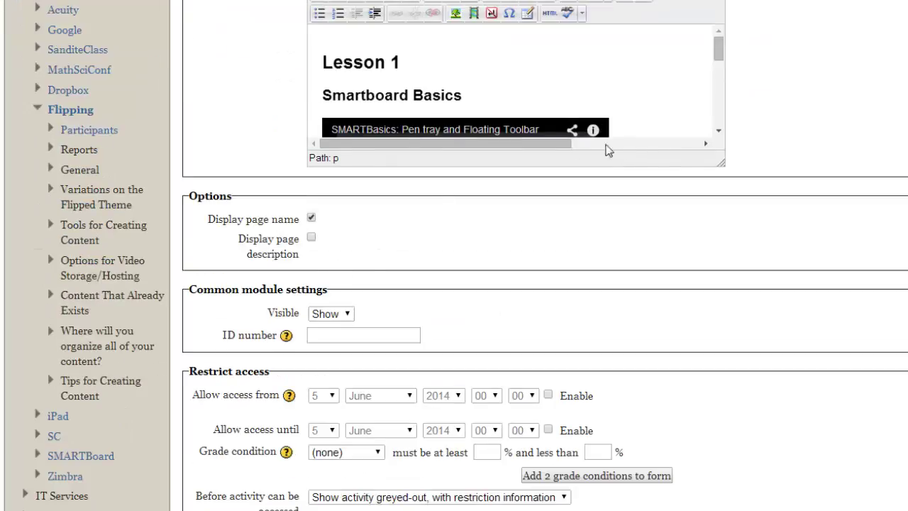
pyautogui.moveTo(720, 163); pyautogui.dragTo(762, 500)
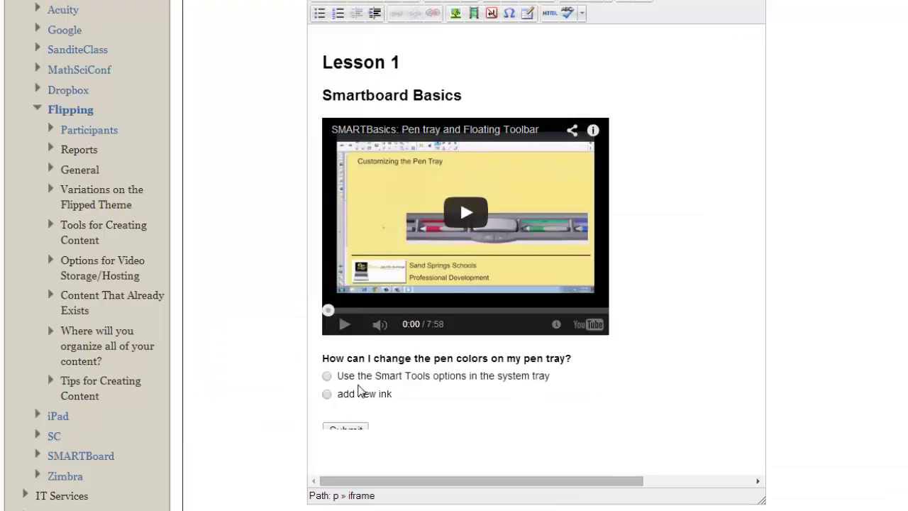
pyautogui.scroll(-2, 383, 387)
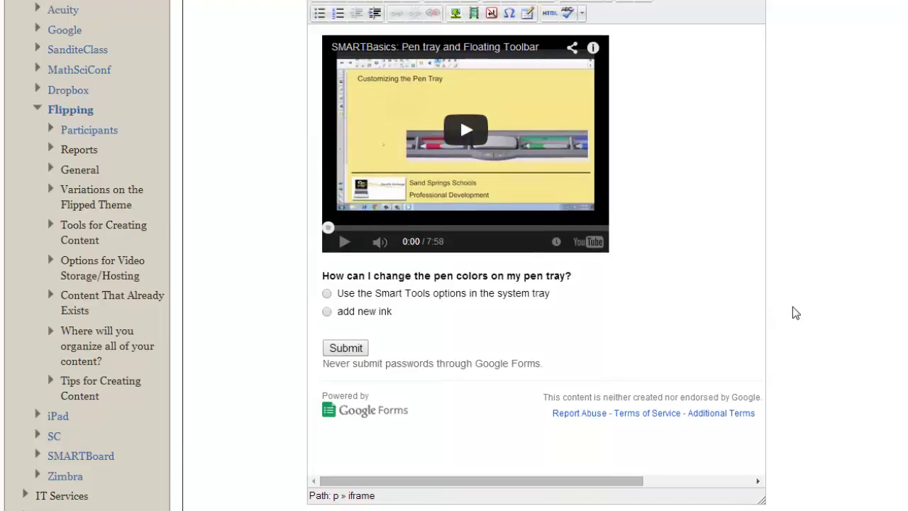
# Save the page with the display option and review the embedded video and question on the published page
pyautogui.scroll(-8, 792, 313)
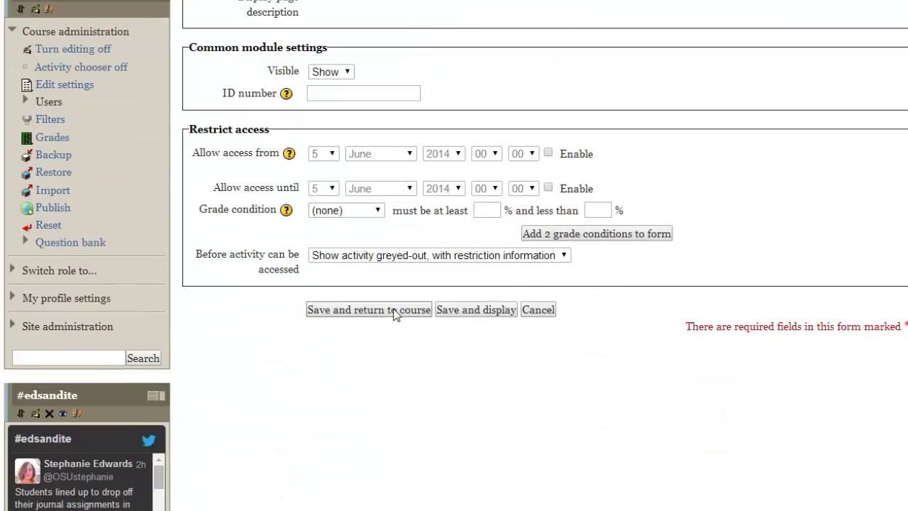
pyautogui.click(448, 310)
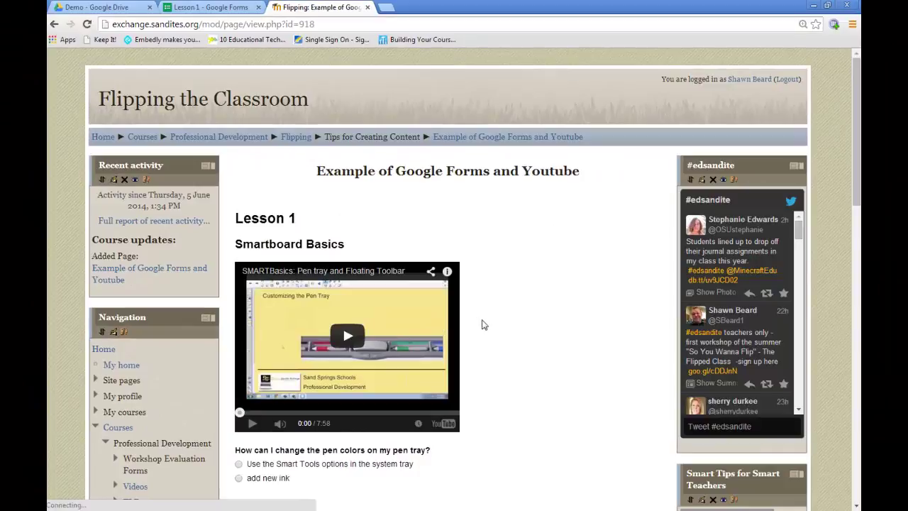
pyautogui.scroll(-2, 482, 325)
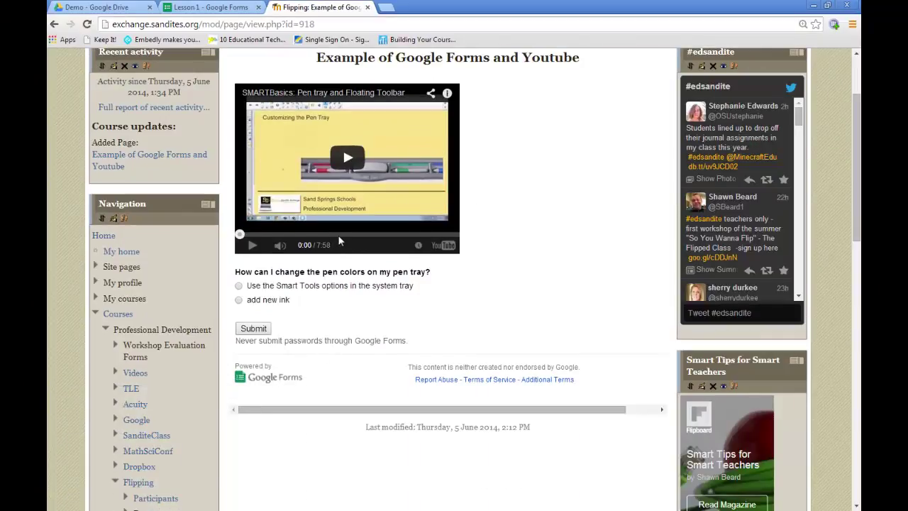